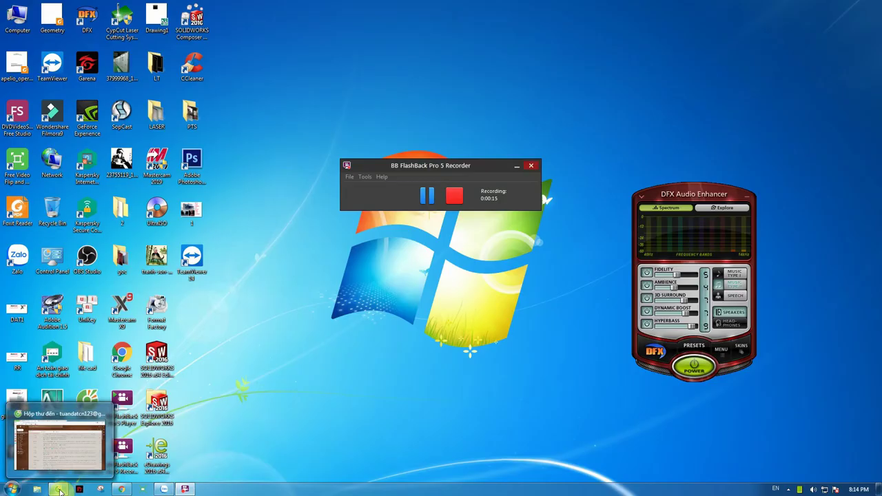
Switch to the Cốc Cốc browser and open the YouTube Partner Program approval email in the Gmail inbox.
left_click(60, 490)
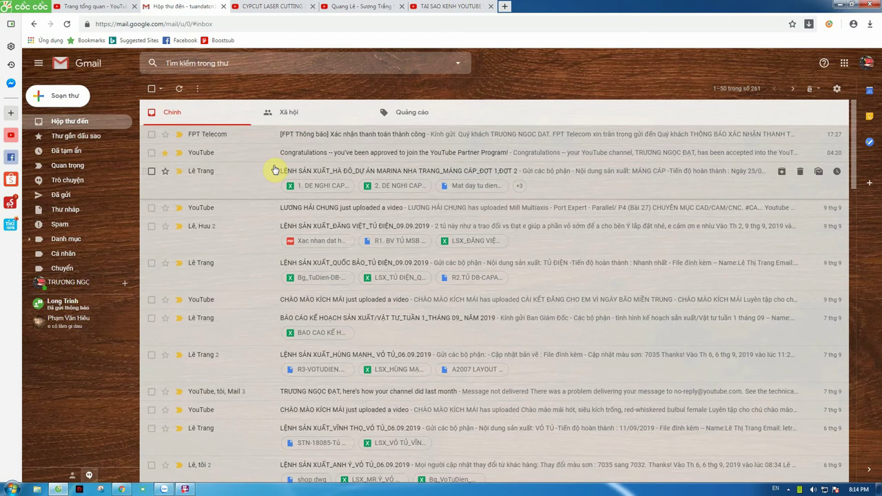
left_click(322, 152)
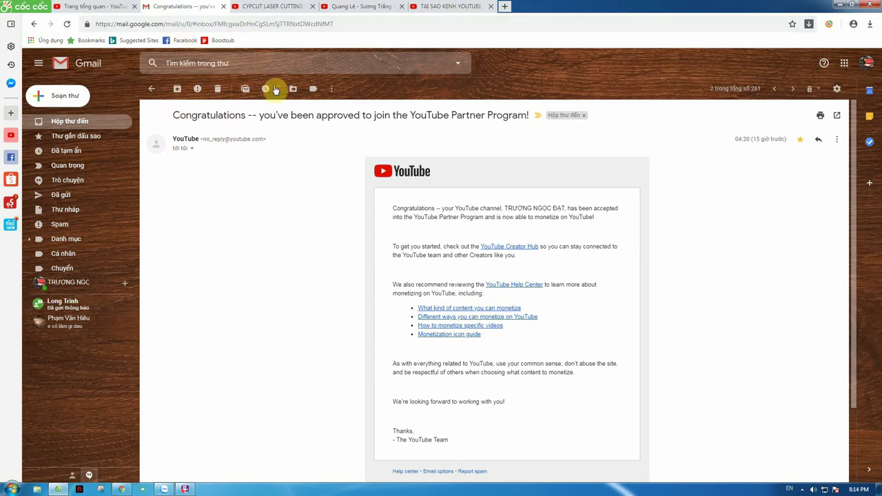
Open the YouTube playlist ALL VIDEO MY CHANNEL! and play the video HƯỚNG DẪN THIẾT KẾ THANG MÁNG CÁP - PHẦN 02.
left_click(277, 7)
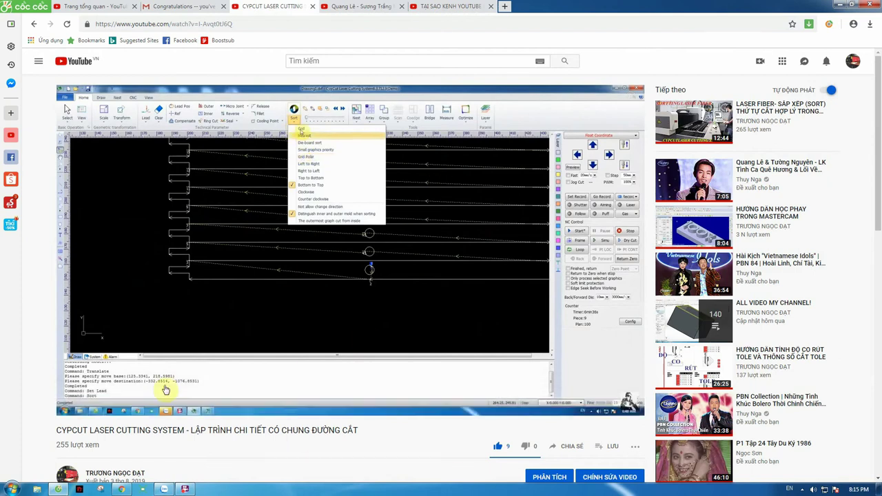
left_click(91, 408)
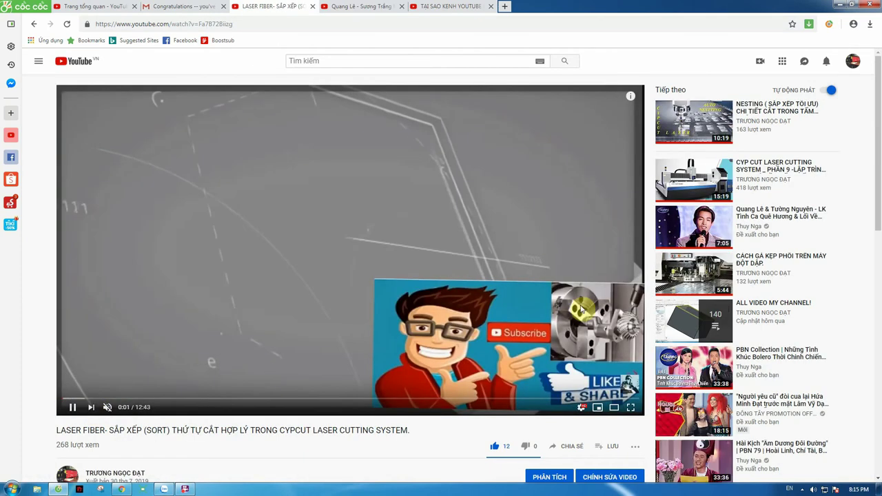
scroll(686, 324, "down", 1)
left_click(686, 278)
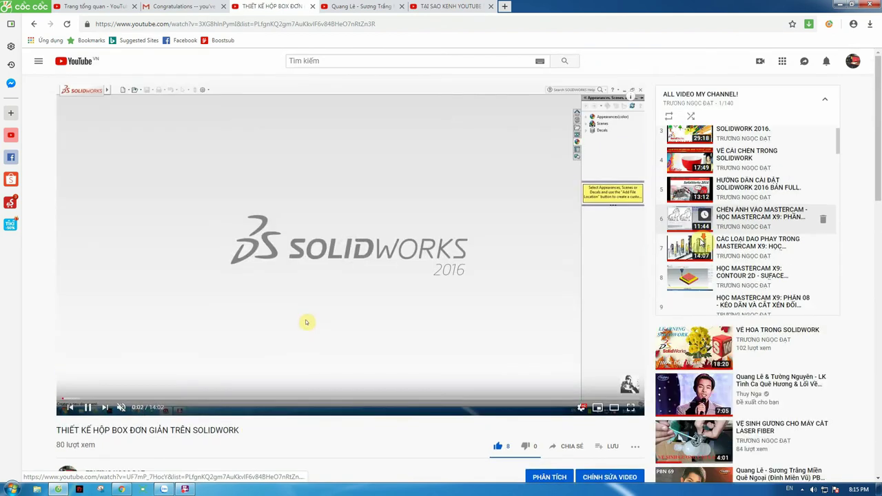
scroll(701, 243, "down", 10)
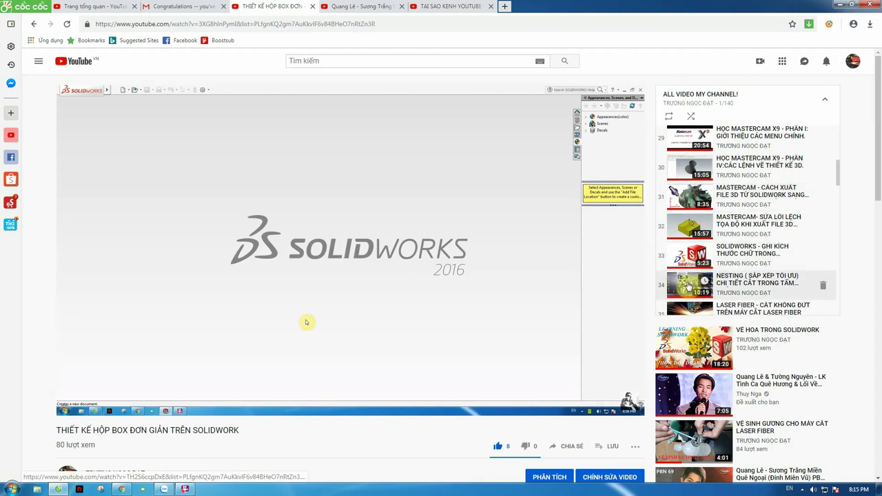
scroll(688, 287, "down", 7)
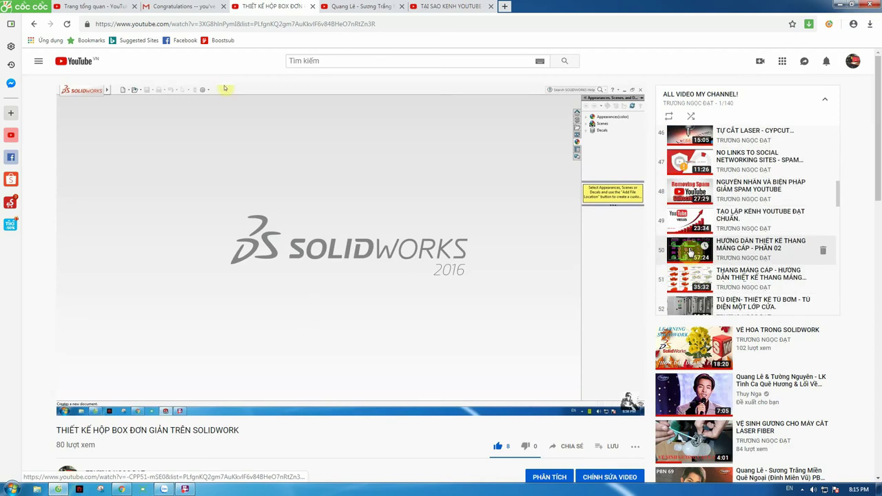
left_click(690, 252)
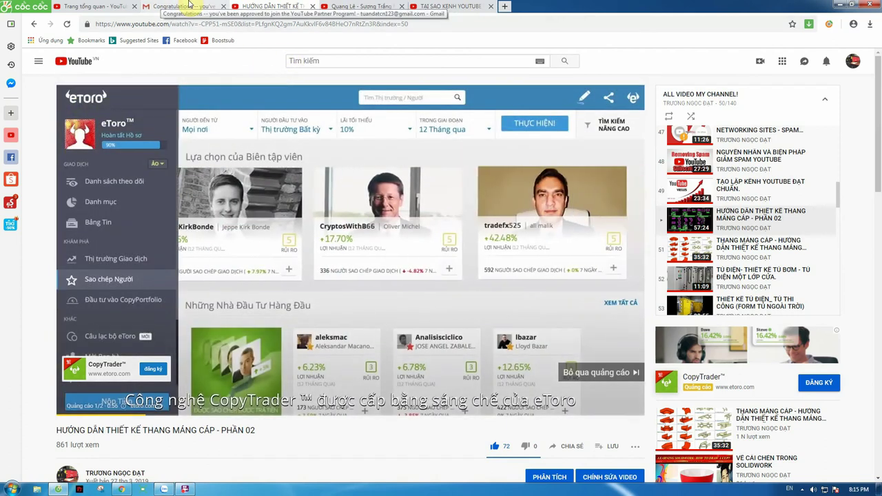
Review the Partner Program approval email alongside the ads shown on the cable tray design video.
left_click(190, 5)
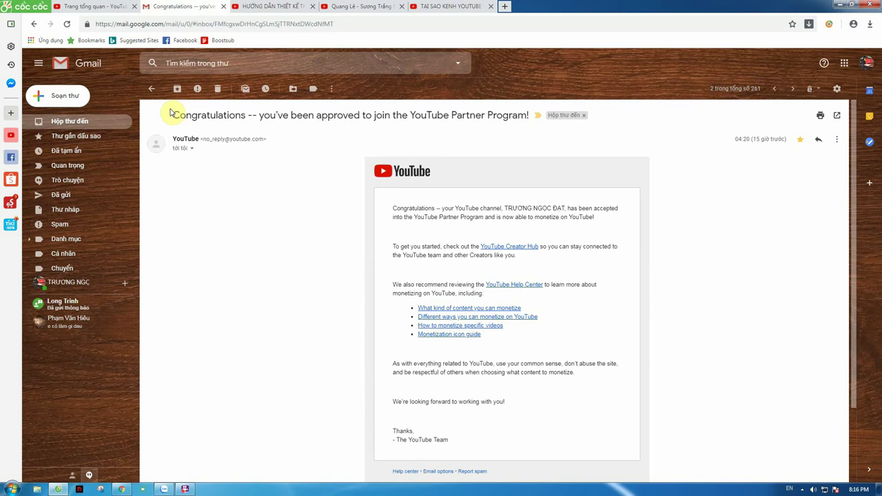
left_click(272, 7)
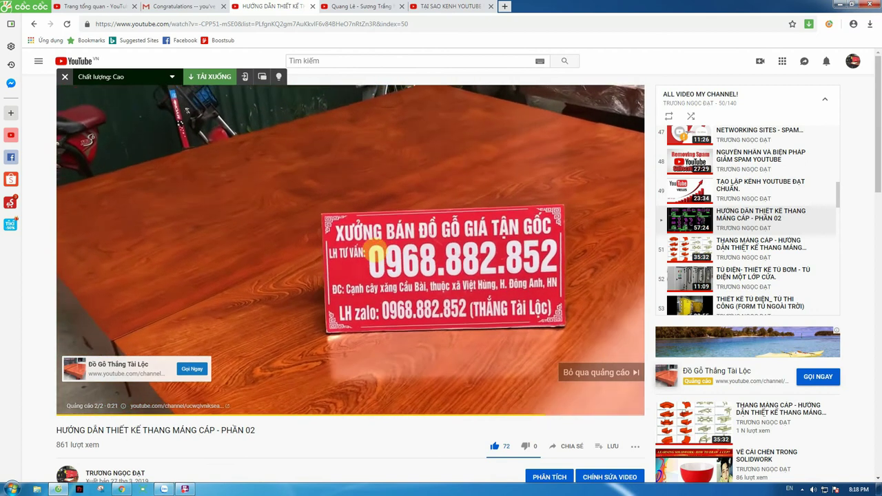
mouse_move(350, 199)
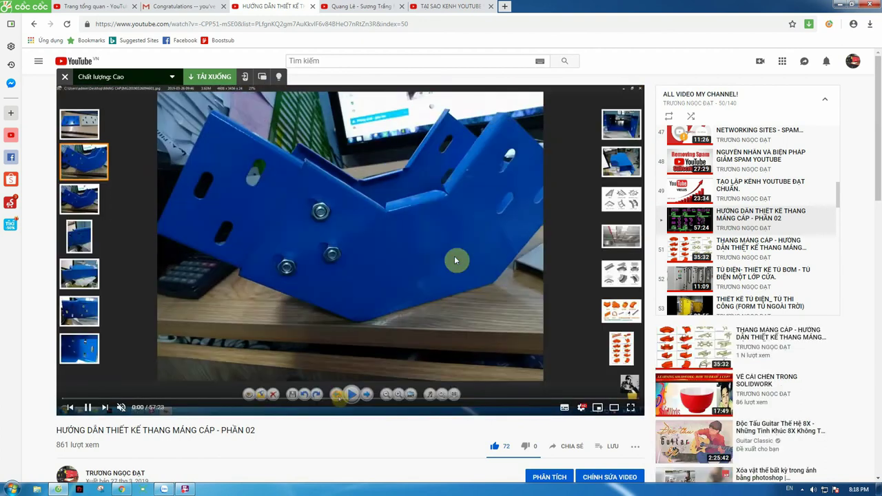
left_click(178, 6)
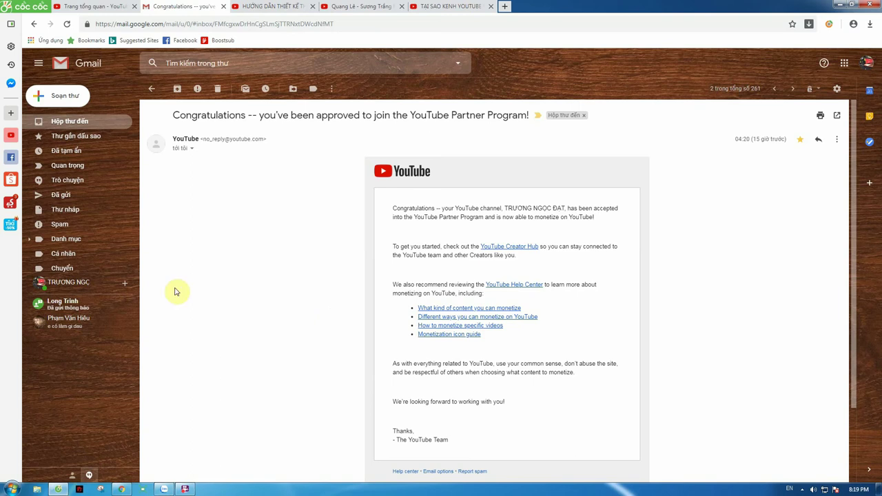
Review the channel's posted comments and its status and features in Creator Studio.
left_click(79, 8)
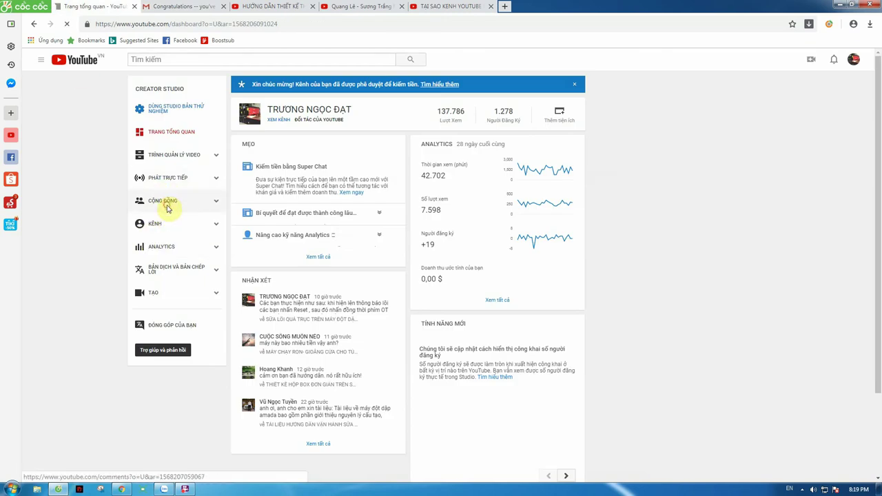
left_click(167, 208)
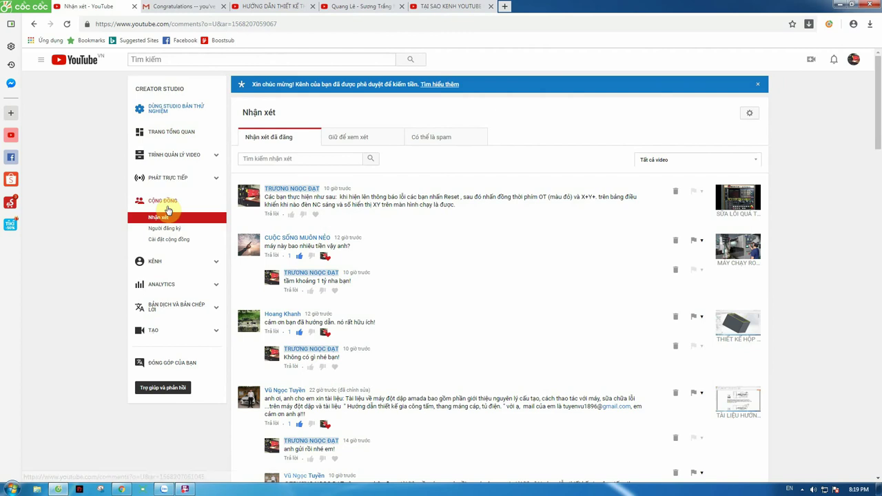
scroll(338, 341, "down", 3)
scroll(337, 324, "up", 3)
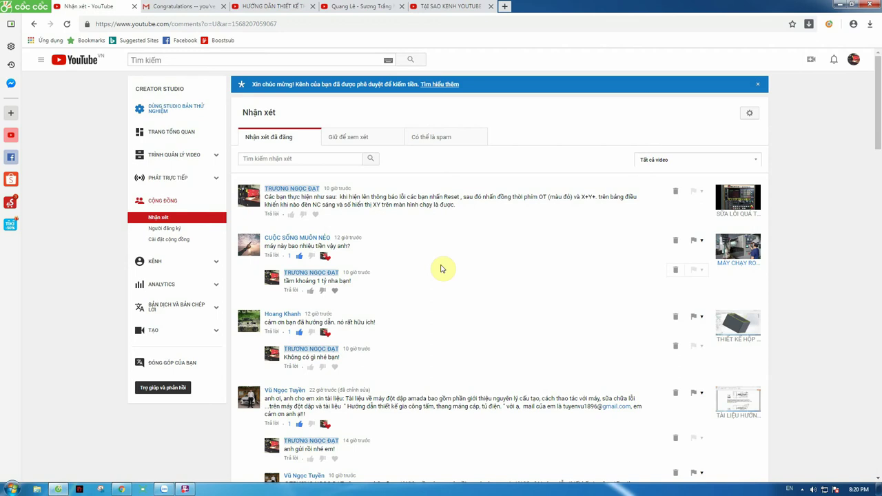
left_click(158, 263)
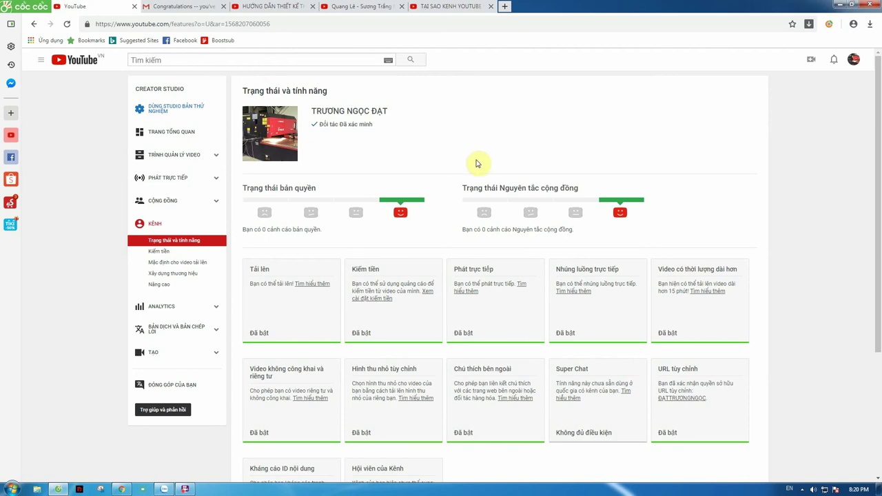
Switch to the HƯƠNG VỊ CUỘC SỐNG channel and open its monetization application details.
left_click(853, 61)
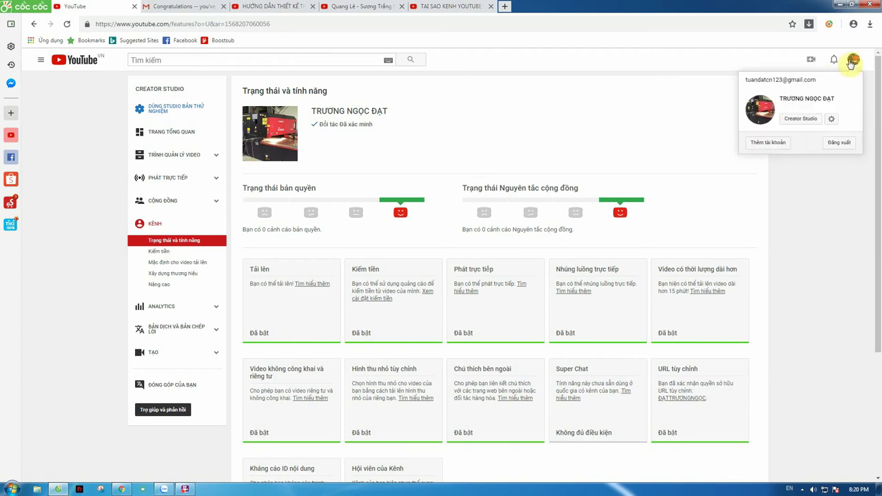
left_click(789, 149)
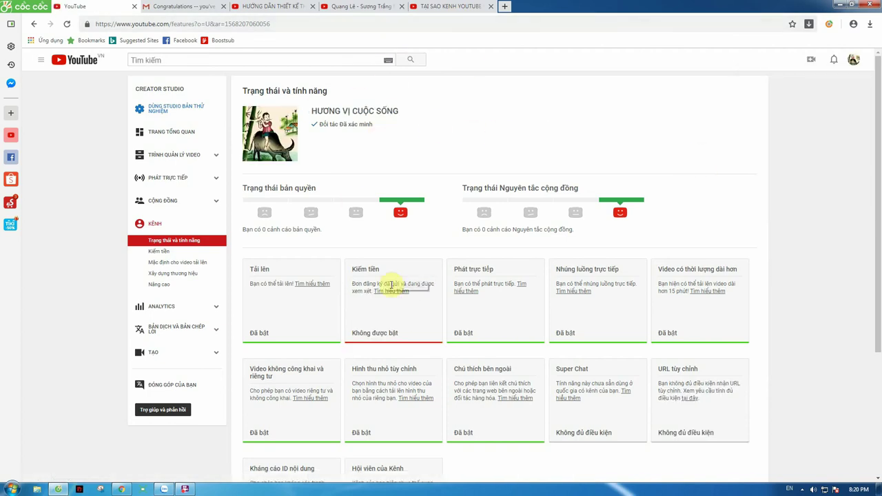
left_click(395, 290)
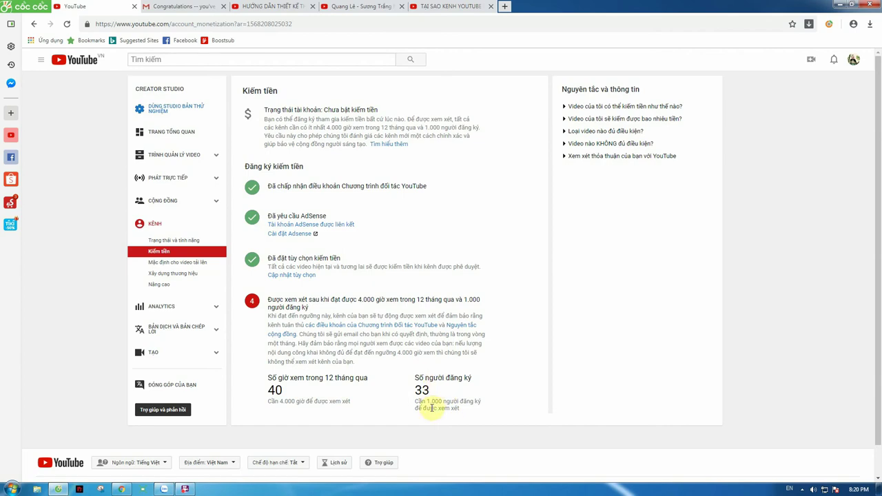
Review the monetization requirements, and switch the account back to the approved partner channel to view its monetization status.
left_click(854, 64)
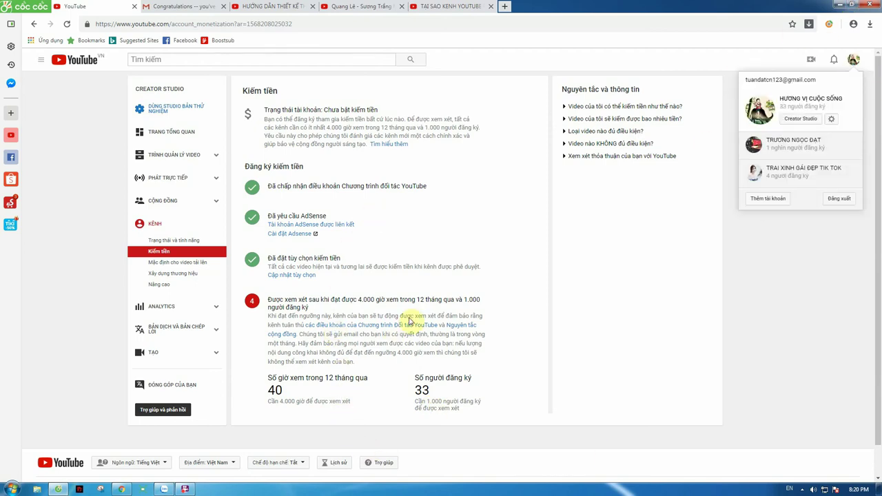
left_click(359, 297)
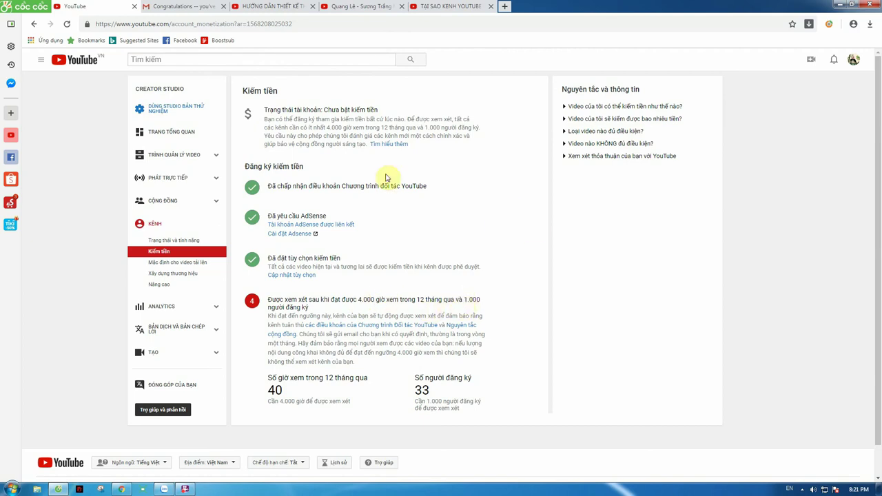
left_click(854, 59)
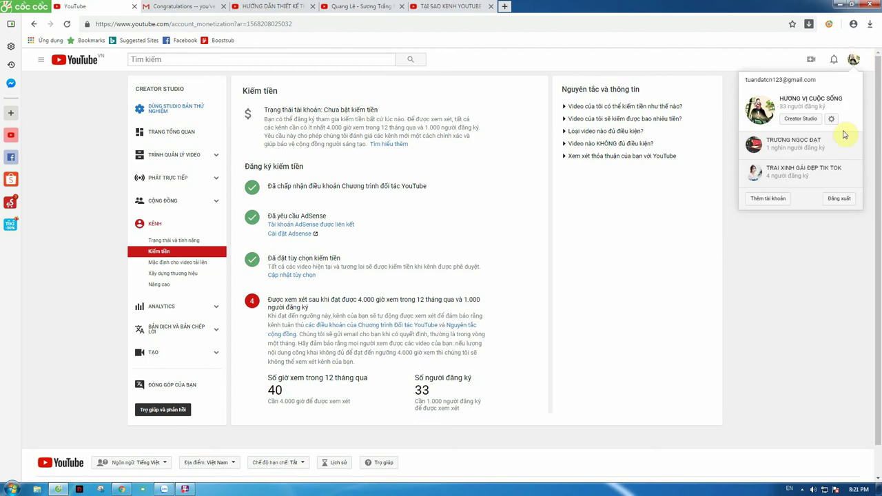
left_click(806, 145)
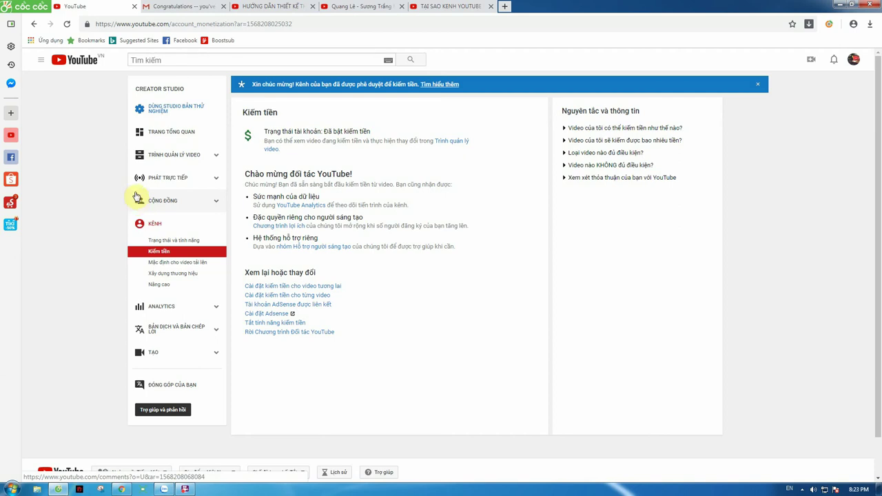
Open the Video Manager and examine the monetization status of the uploaded videos.
left_click(173, 166)
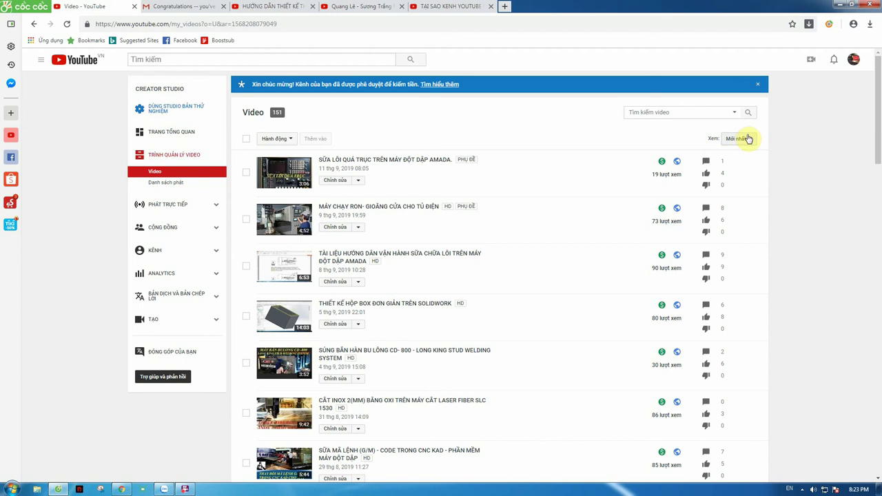
scroll(572, 358, "down", 1)
scroll(572, 358, "down", 6)
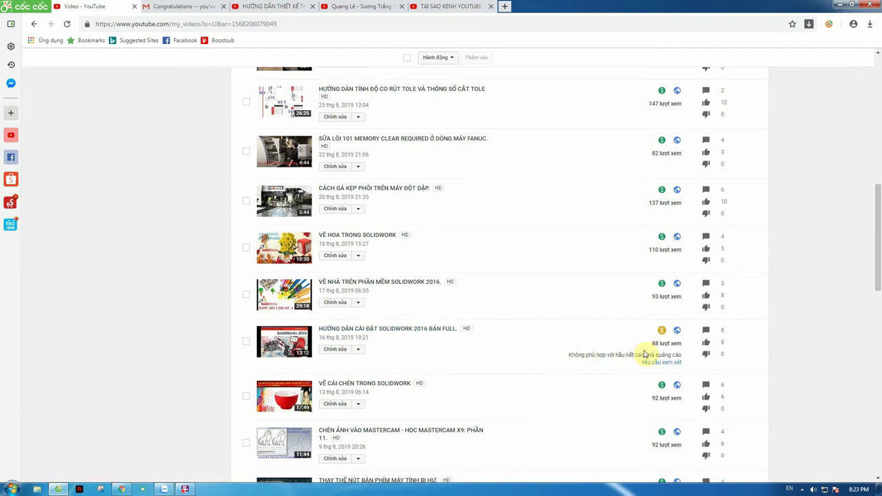
scroll(518, 239, "up", 3)
scroll(455, 239, "up", 4)
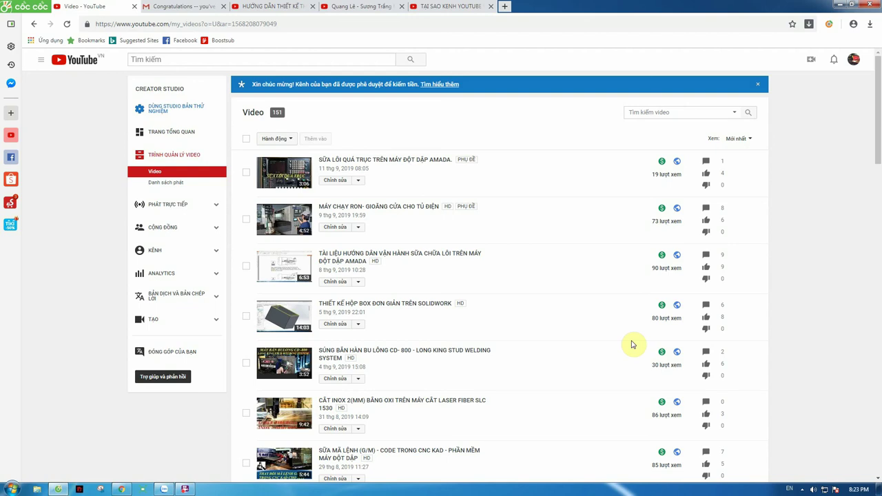
Sort the uploaded videos by most viewed (Được xem nhiều nhất).
left_click(744, 139)
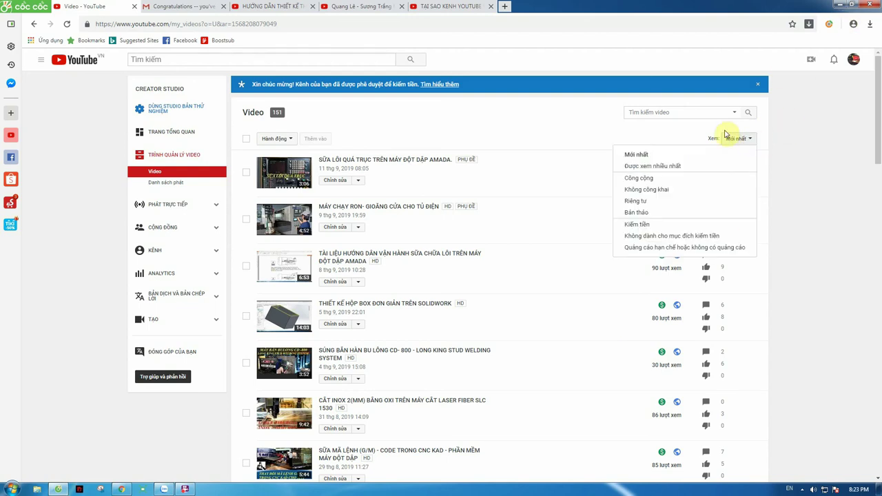
left_click(695, 166)
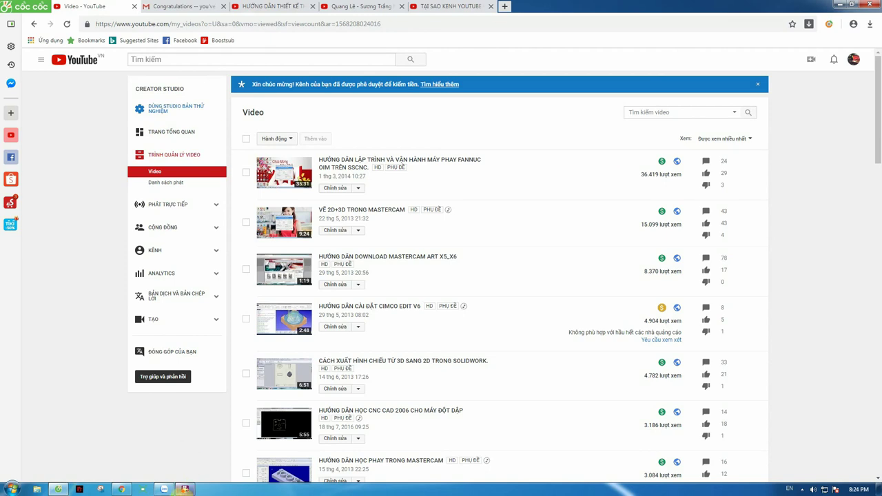
left_click(184, 488)
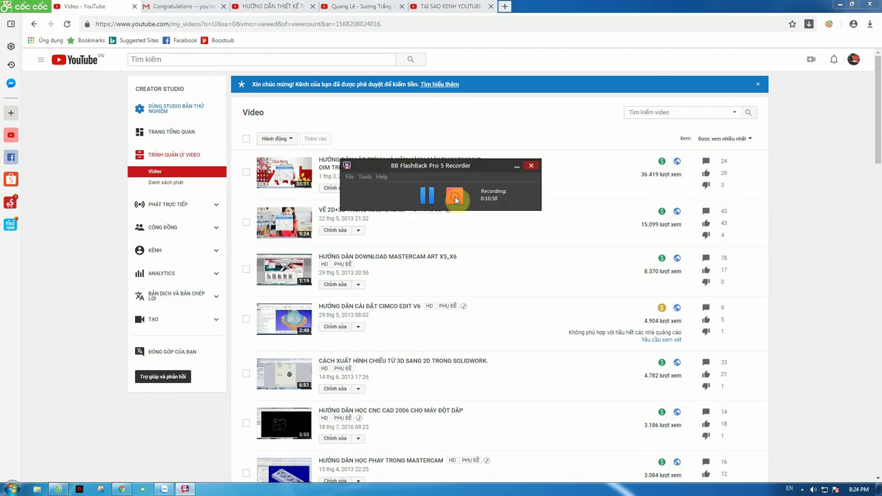